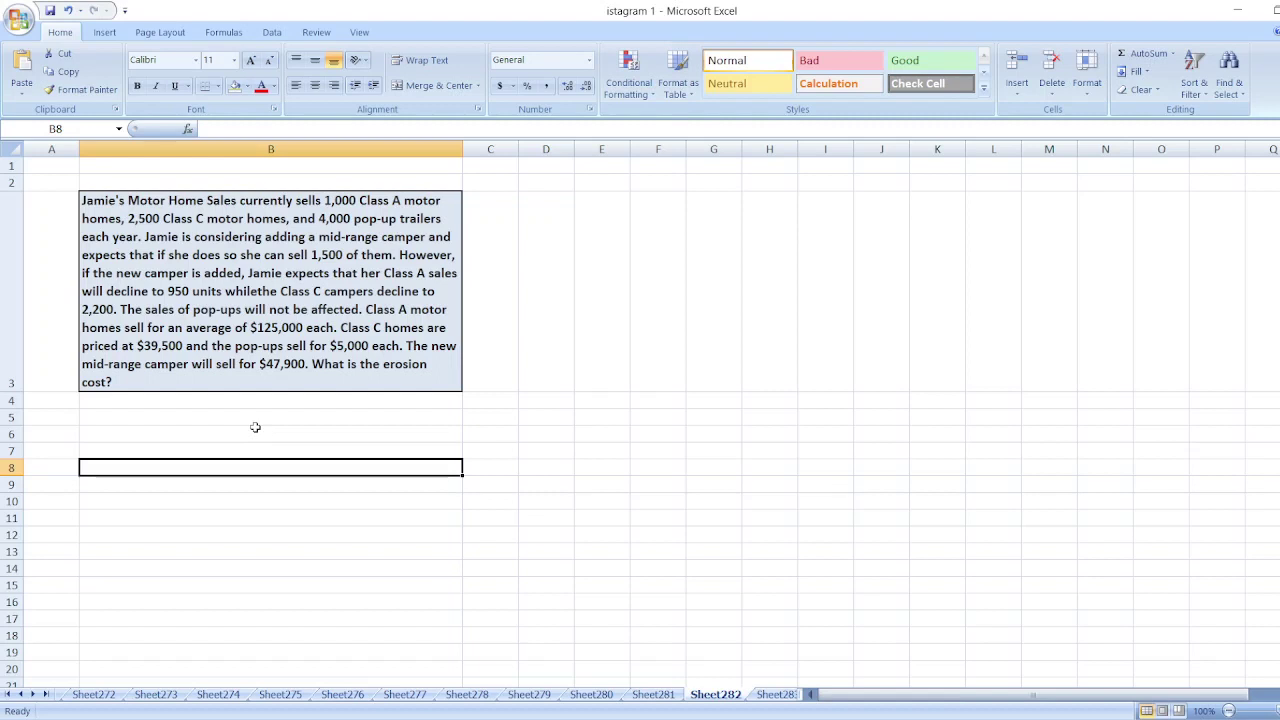
# - Enter 'Erosion Cost = Loss in Sales of Class A + Loss in Sales of Class C' in B6
pyautogui.click(255, 427)
pyautogui.write('E')
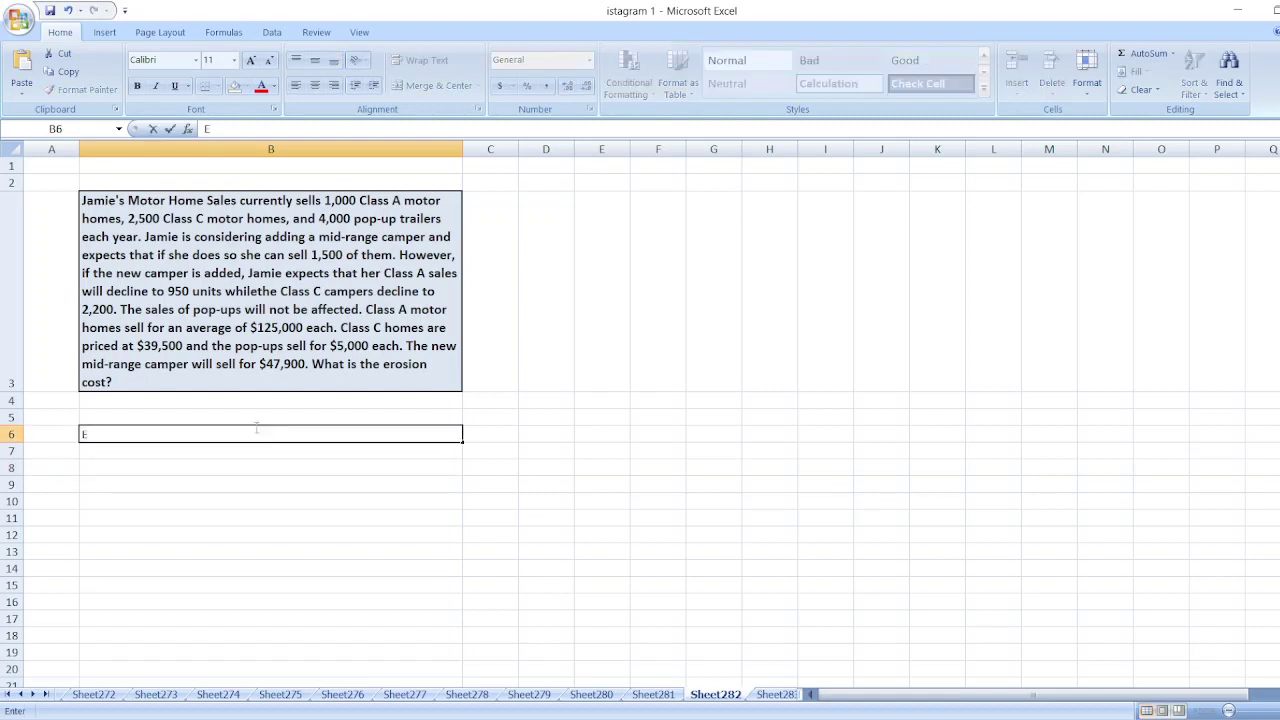
pyautogui.write('rosion Cost =')
pyautogui.write('Loss in S')
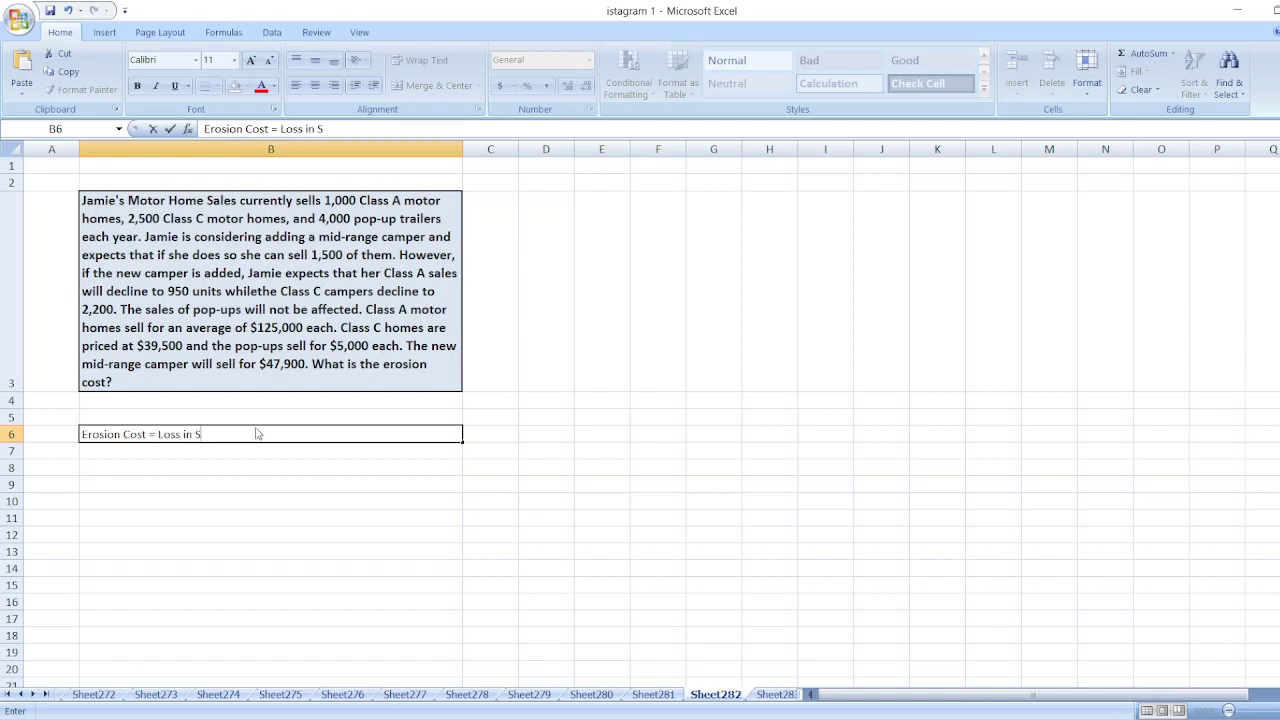
pyautogui.write('ales of ')
pyautogui.write('Class')
pyautogui.write(' A')
pyautogui.write(' +')
pyautogui.write(' Loss in')
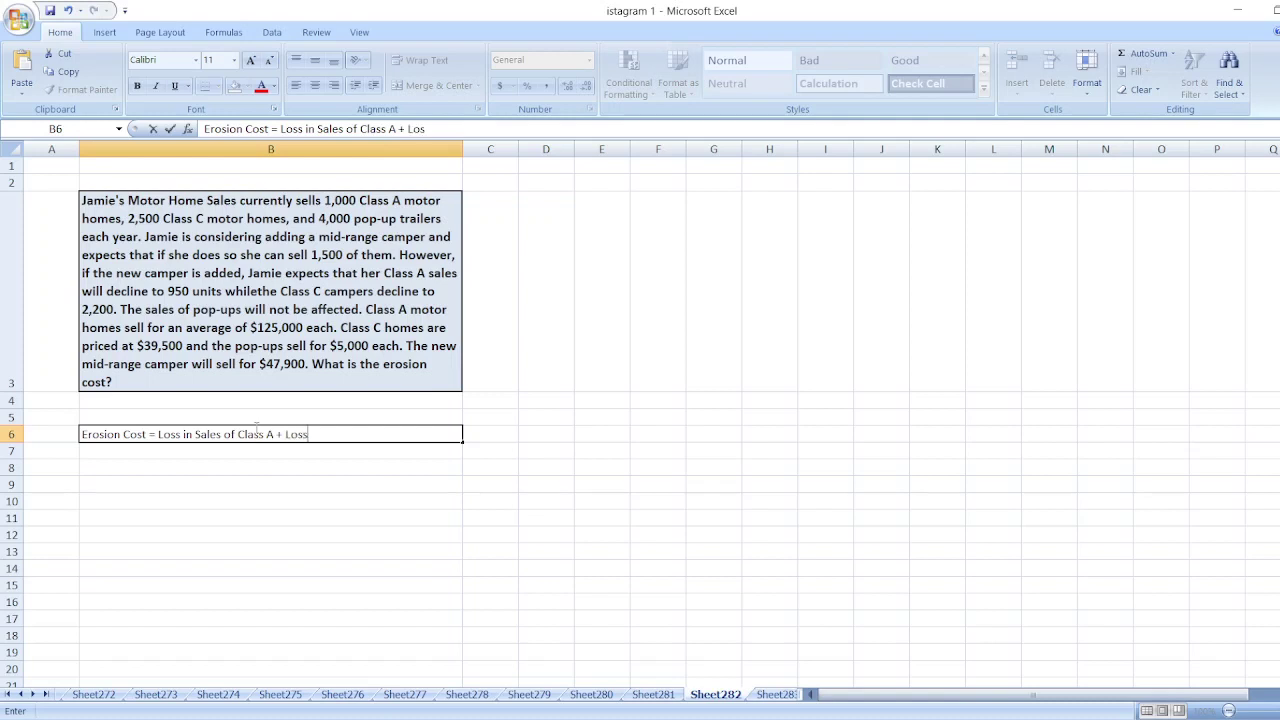
pyautogui.write(' Sales of Claa')
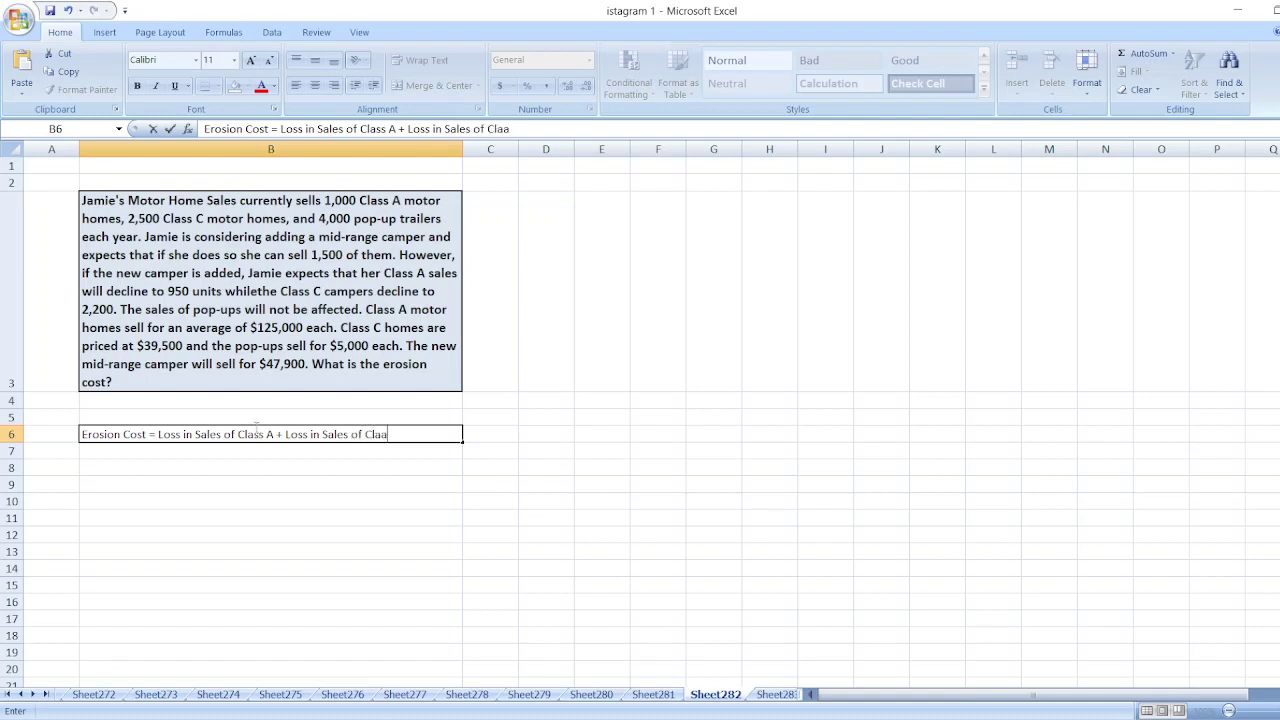
pyautogui.press('BackSpace')
pyautogui.write('ss C')
pyautogui.press('Return')
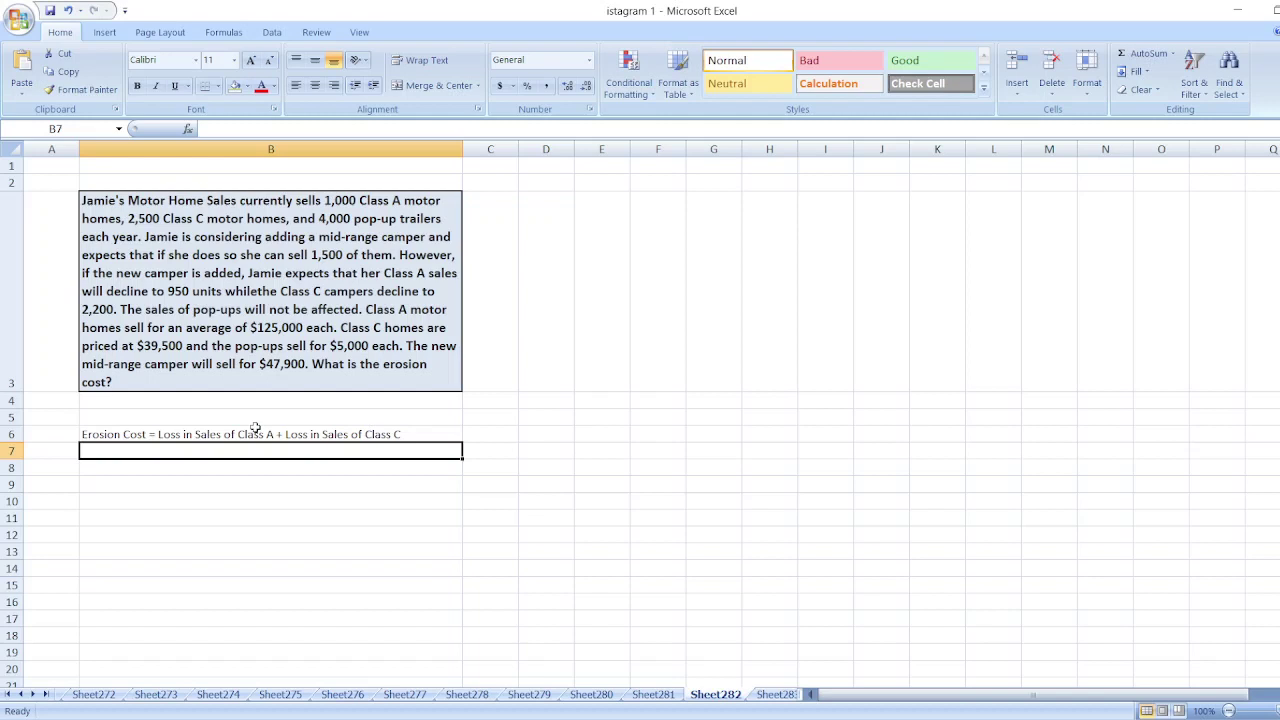
# - Write 'Here,' in B7 and 'Loss in Sales of Class A = (1,000-950)*$125,000 = $6,250,000' in B8
pyautogui.write('Here,')
pyautogui.press('Return')
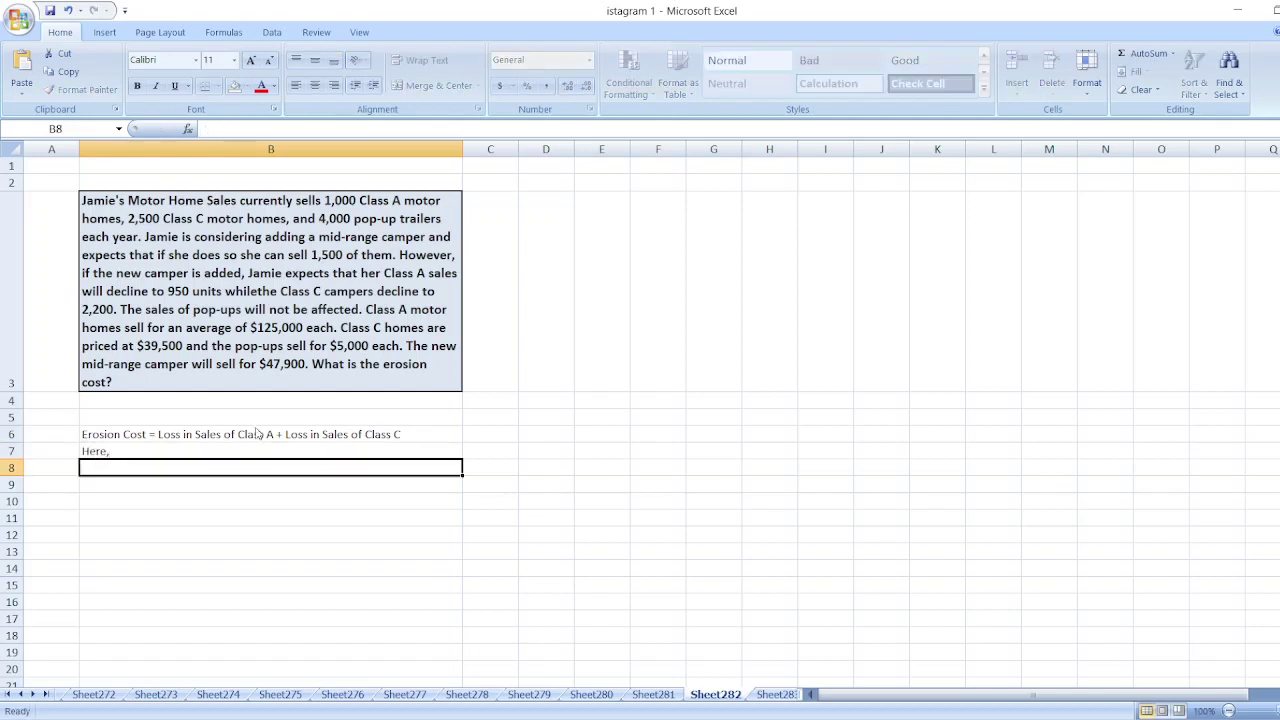
pyautogui.write('Loss ')
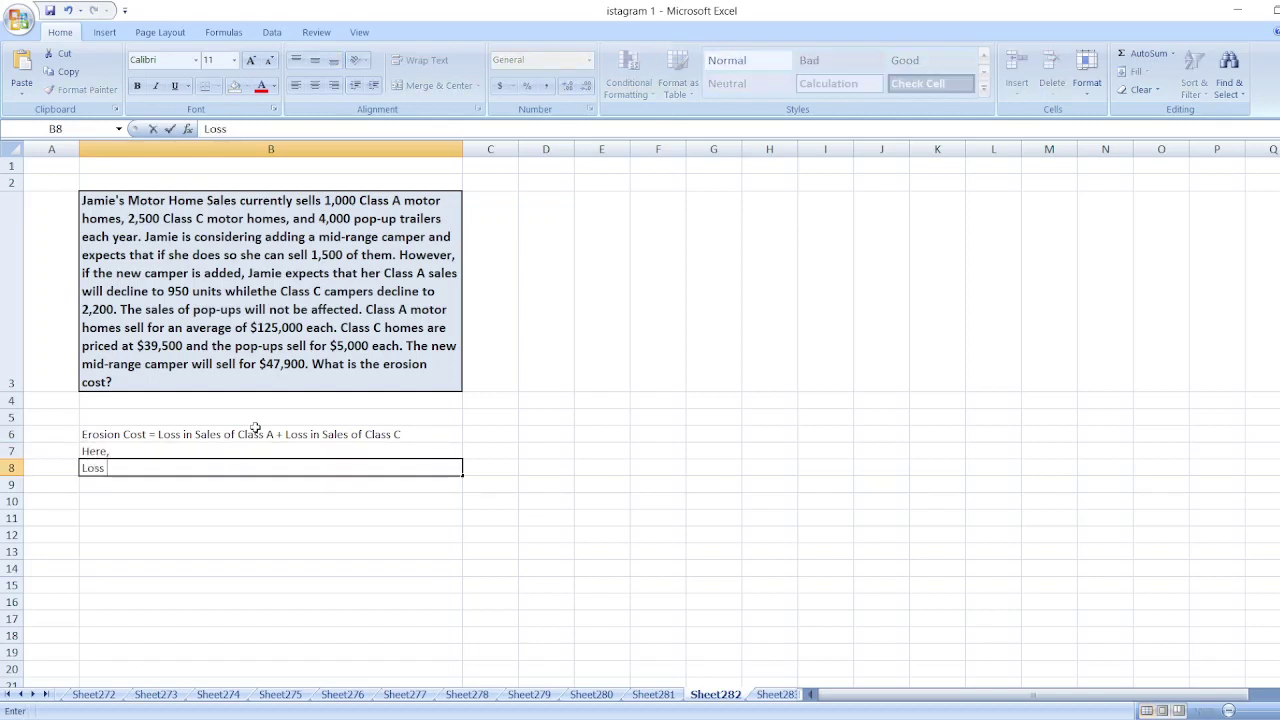
pyautogui.write('in Sales of Class')
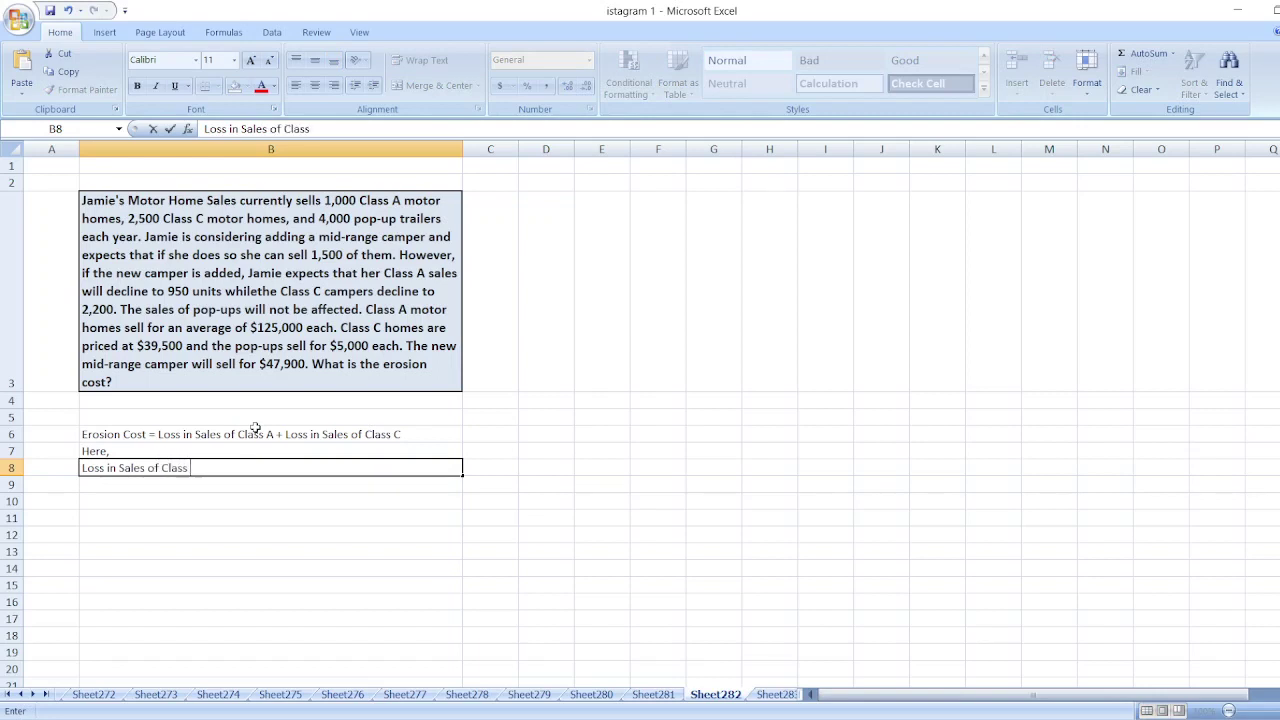
pyautogui.write(' A = (1,000-950)')
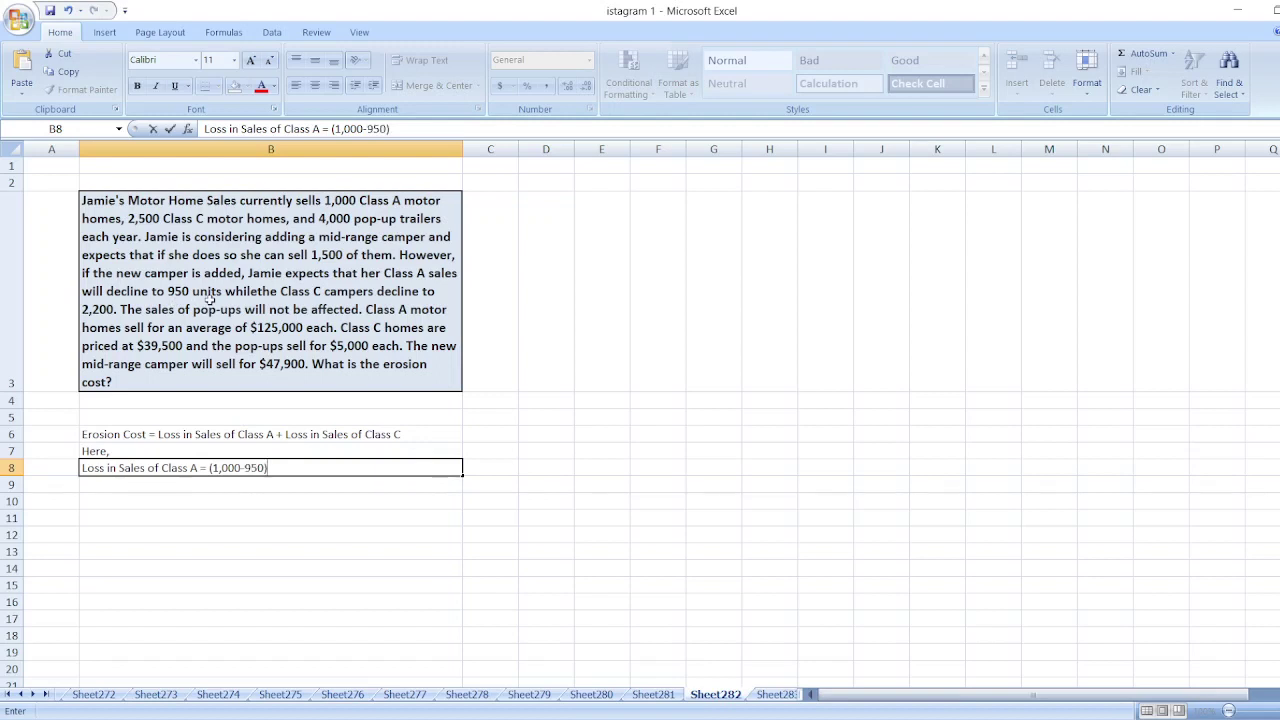
pyautogui.write('*$125,000 =')
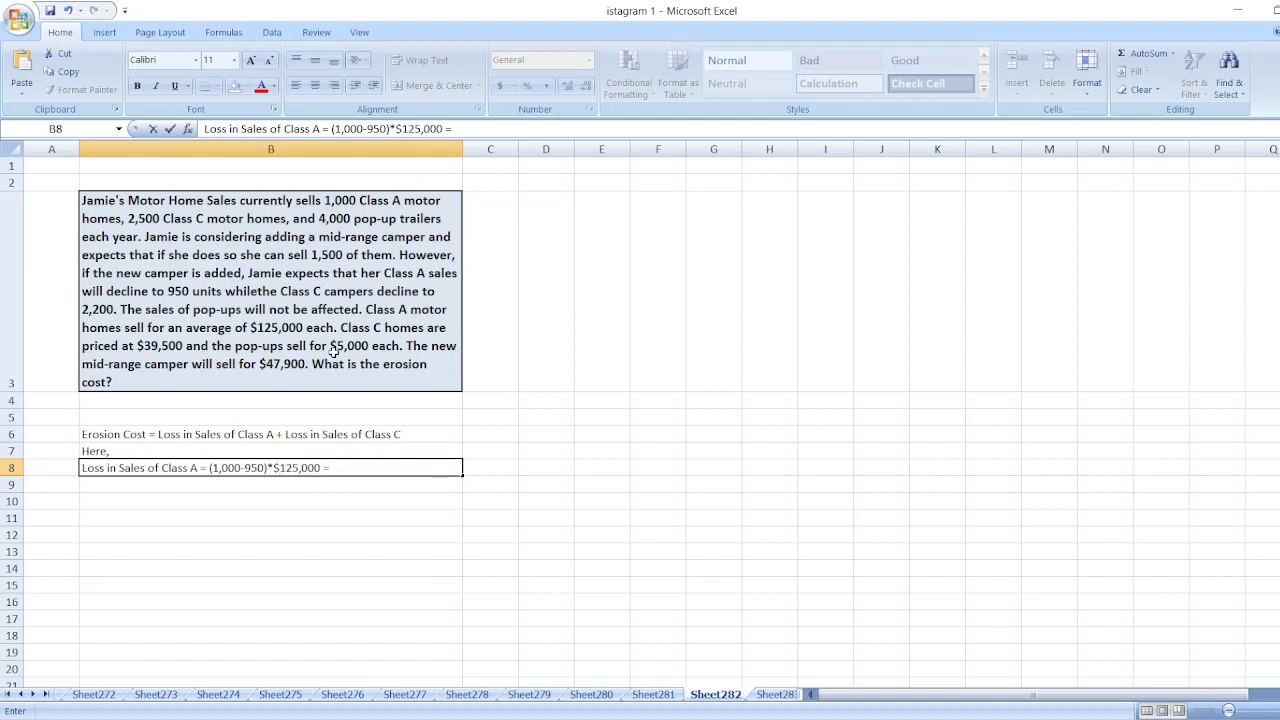
pyautogui.write(' $6,250,000')
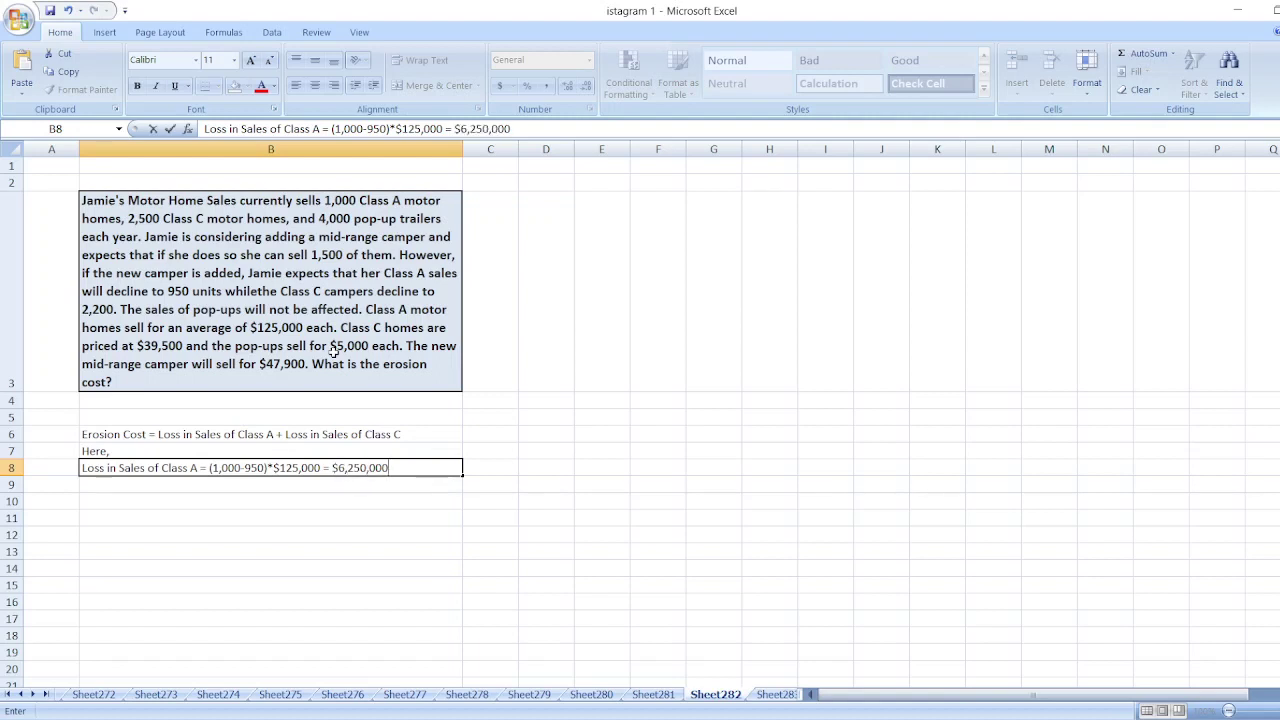
pyautogui.press('Return')
# - Enter 'Loss in Sales of Class C = (2,500-2,200)*$39,500 = $11,850,000' in B9
pyautogui.write('Loss on')
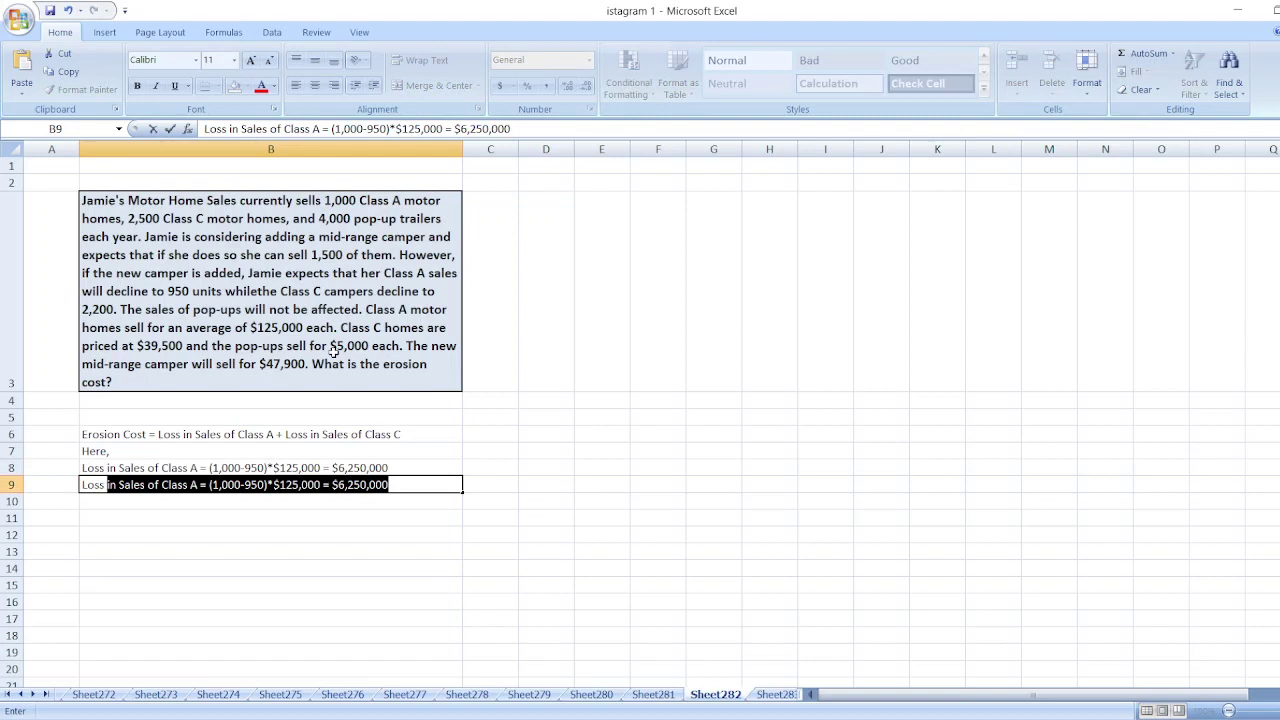
pyautogui.press('BackSpace')
pyautogui.press('BackSpace')
pyautogui.write('in Sales of Class C')
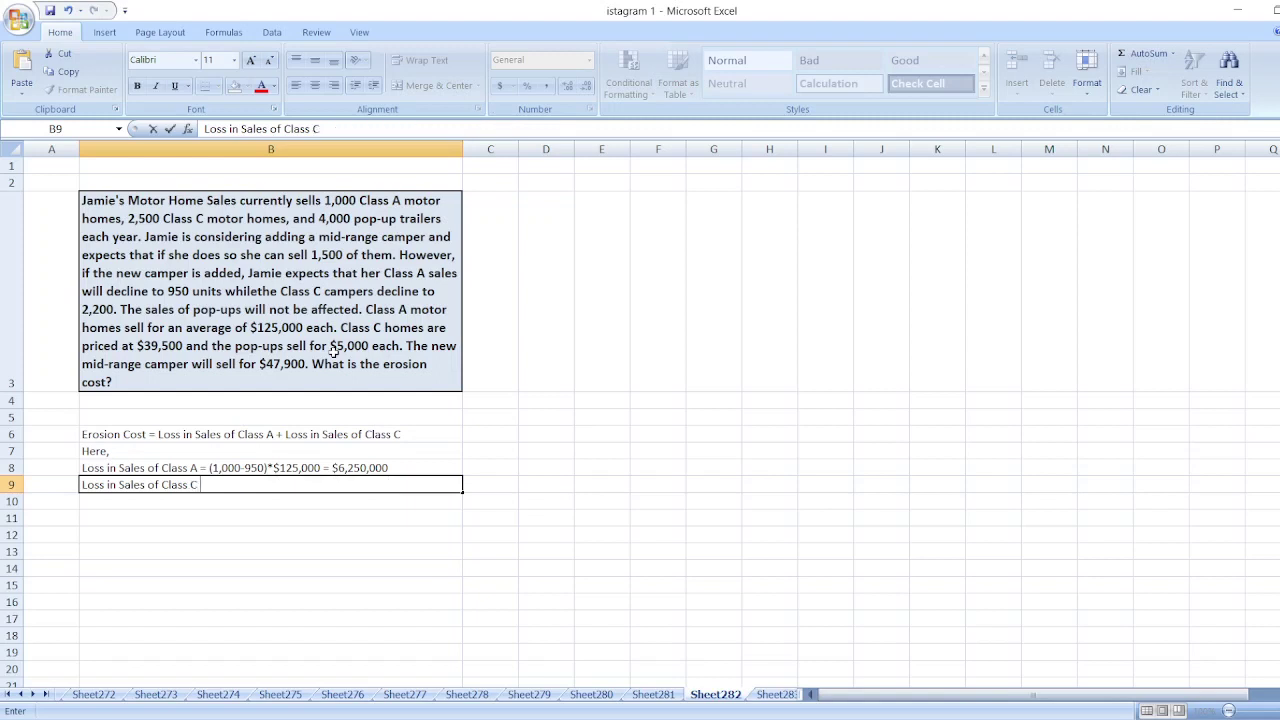
pyautogui.write(' = (2,500-2,')
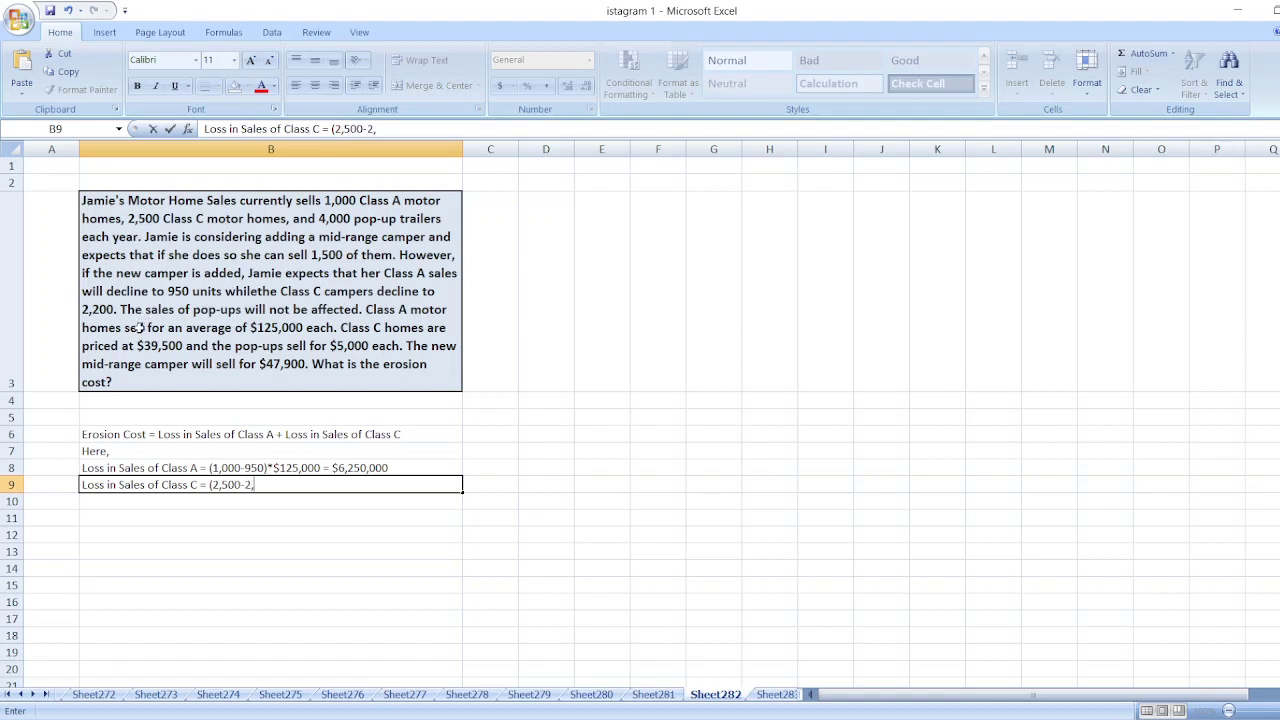
pyautogui.write('200)*$39,')
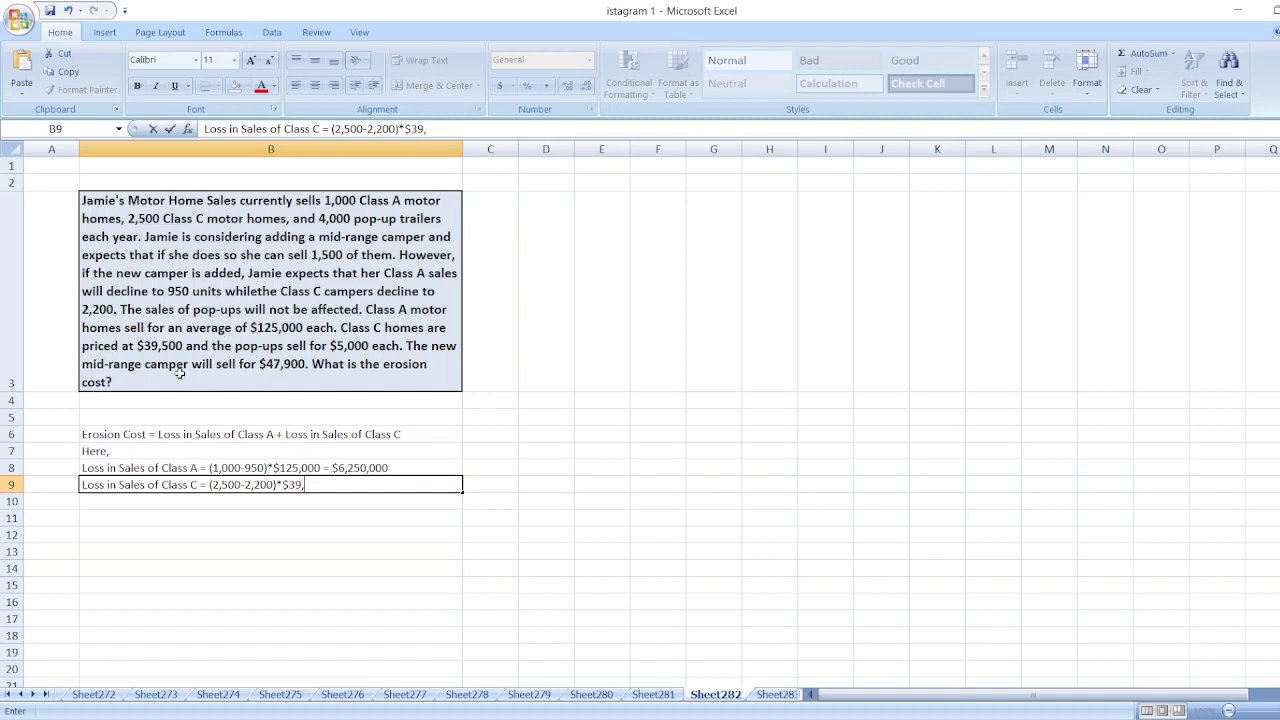
pyautogui.write('500 = $11,850,000')
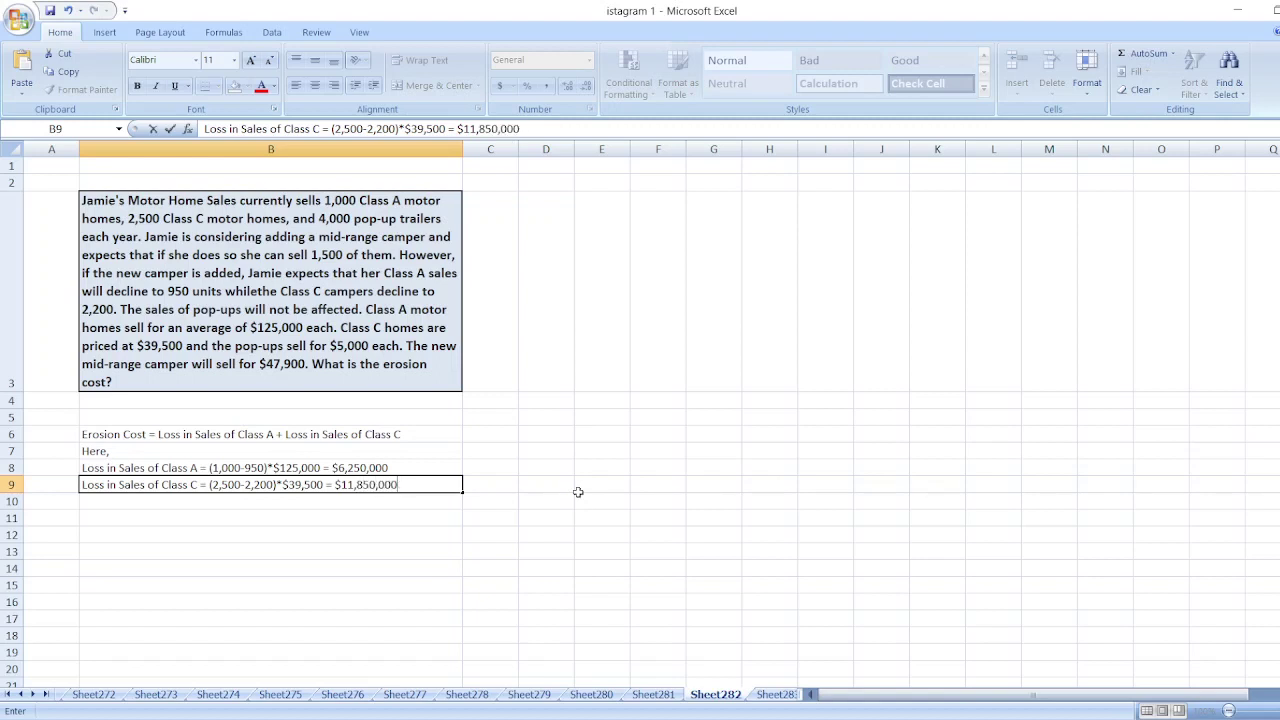
pyautogui.press('Return')
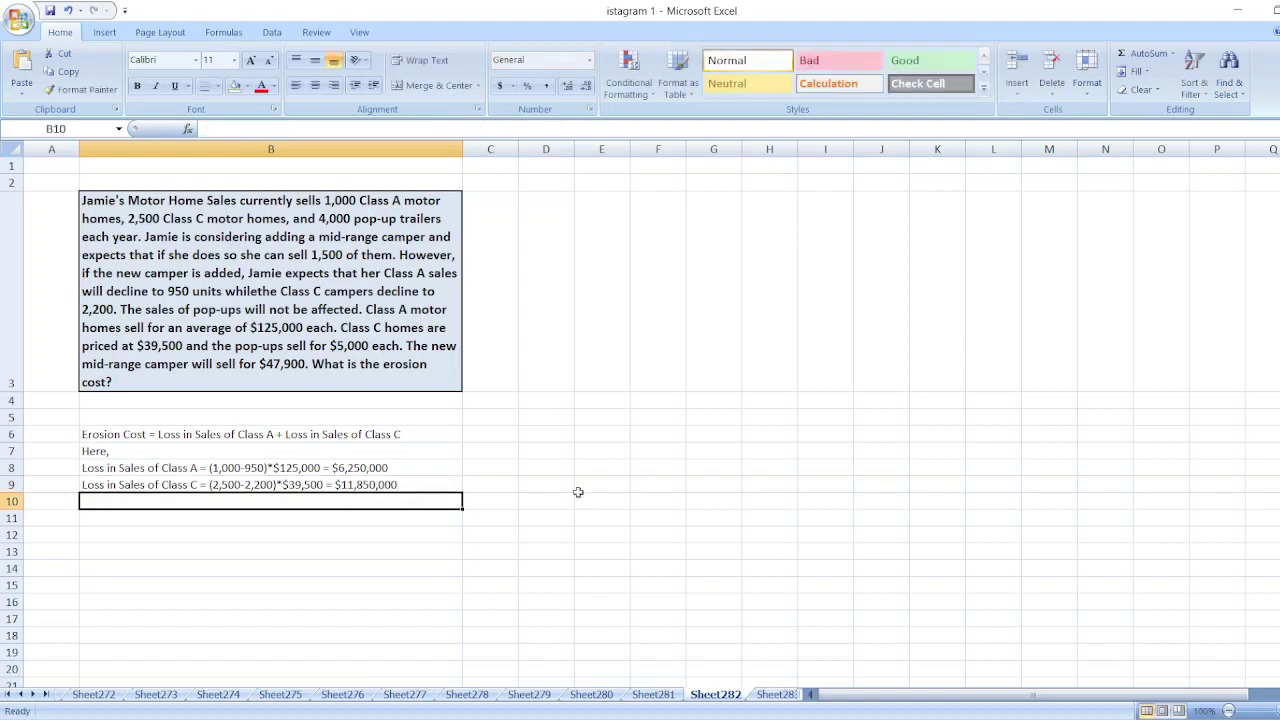
# - Skip a row and type 'Erosion Cost = $6,250,000 + $11,850,000 = $18,100,000' in B11
pyautogui.press('Return')
pyautogui.write('Eq')
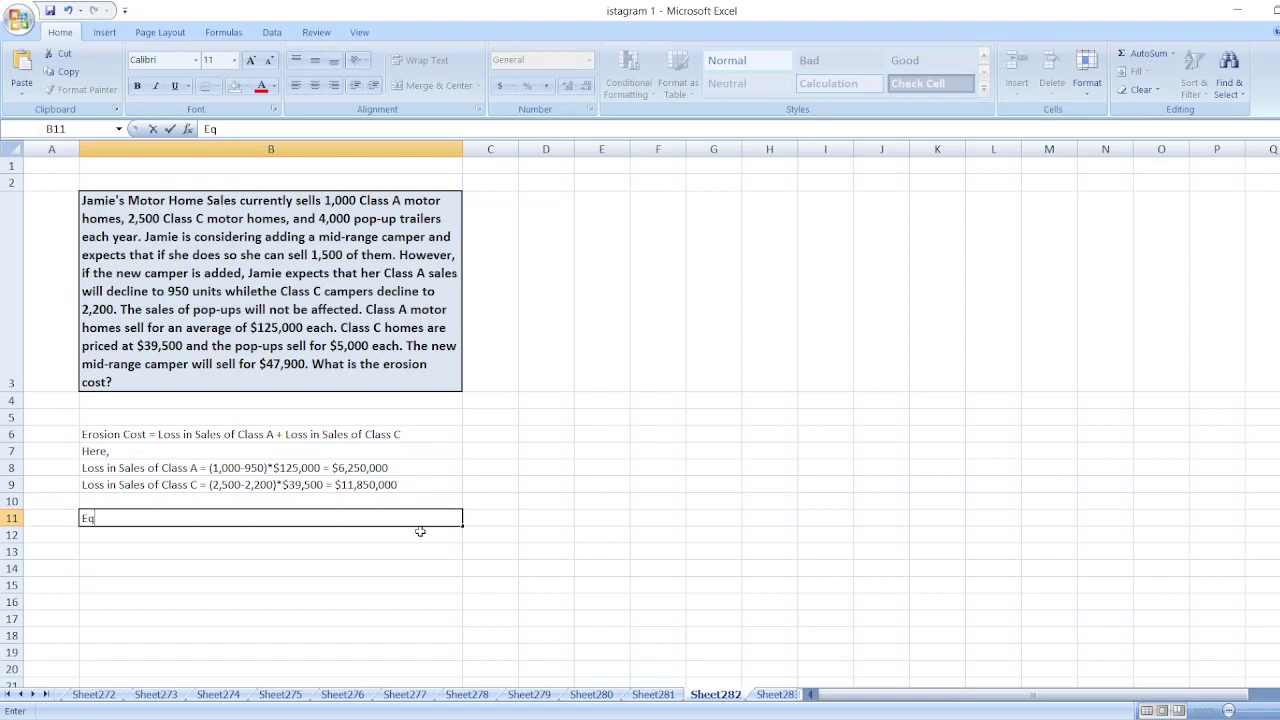
pyautogui.press('BackSpace')
pyautogui.write('rosion Cost = $6')
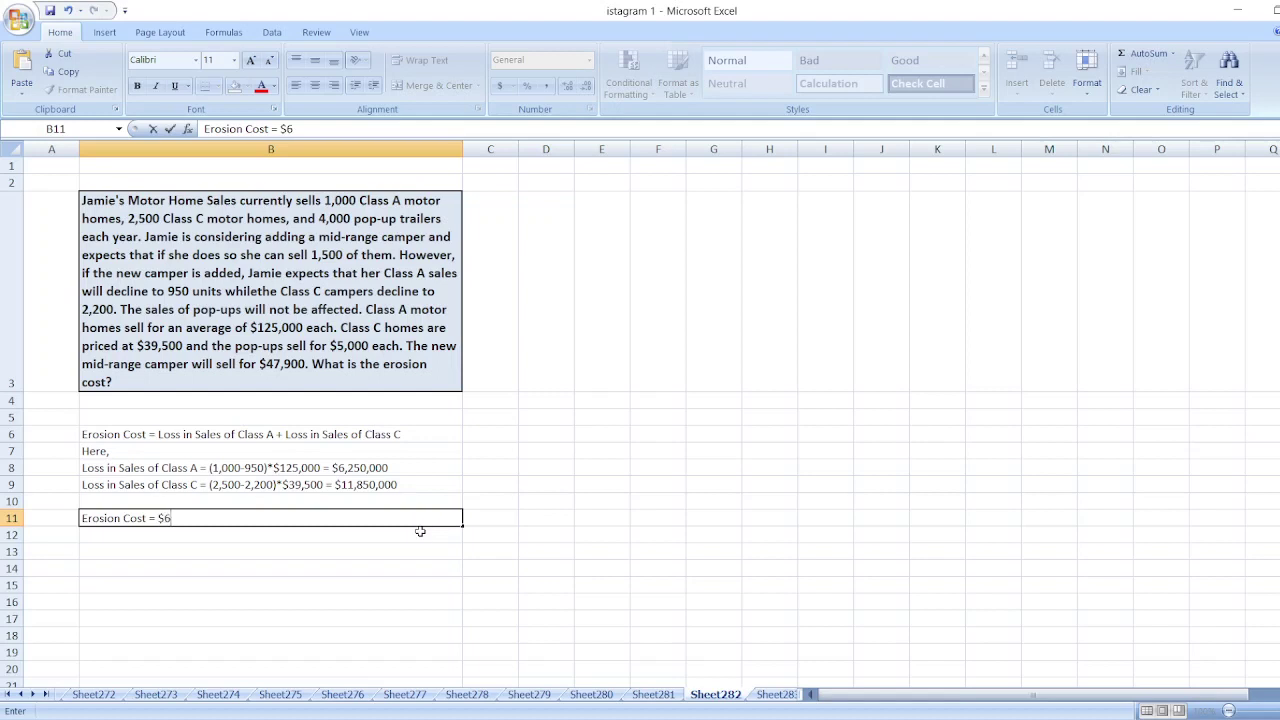
pyautogui.write(',250,000 + $11,850,000')
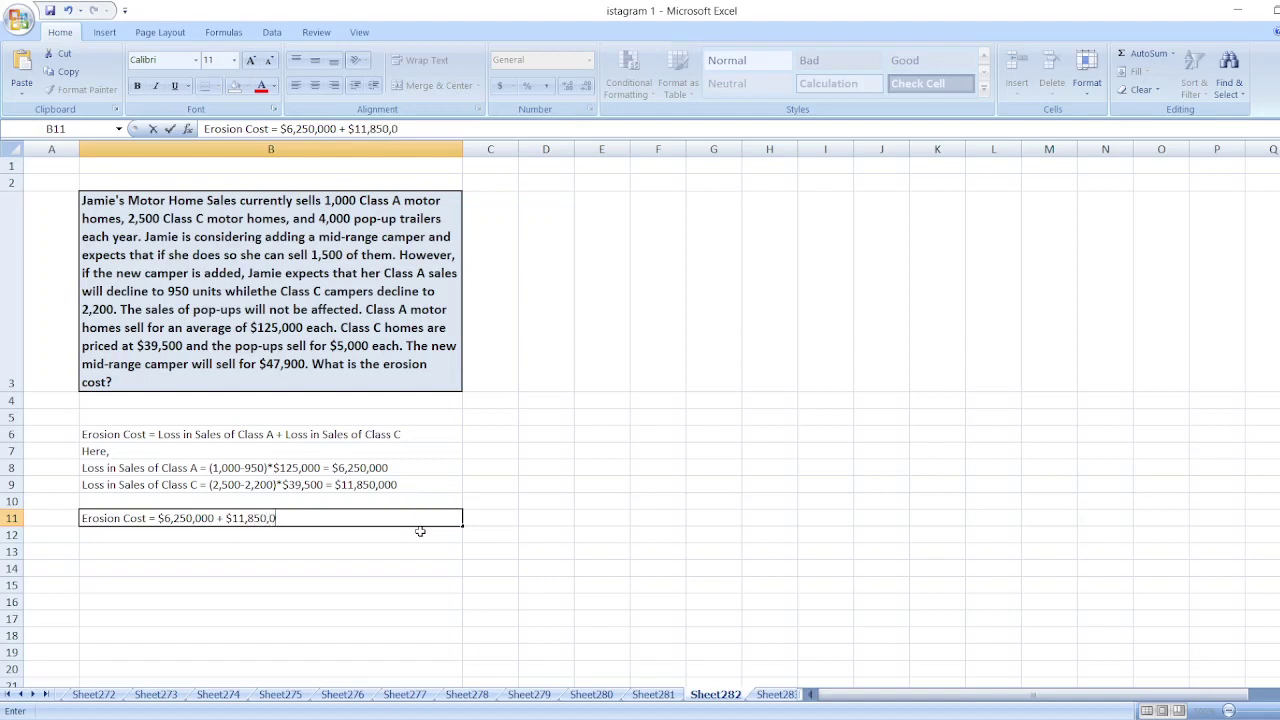
pyautogui.write(' = $18,100,000')
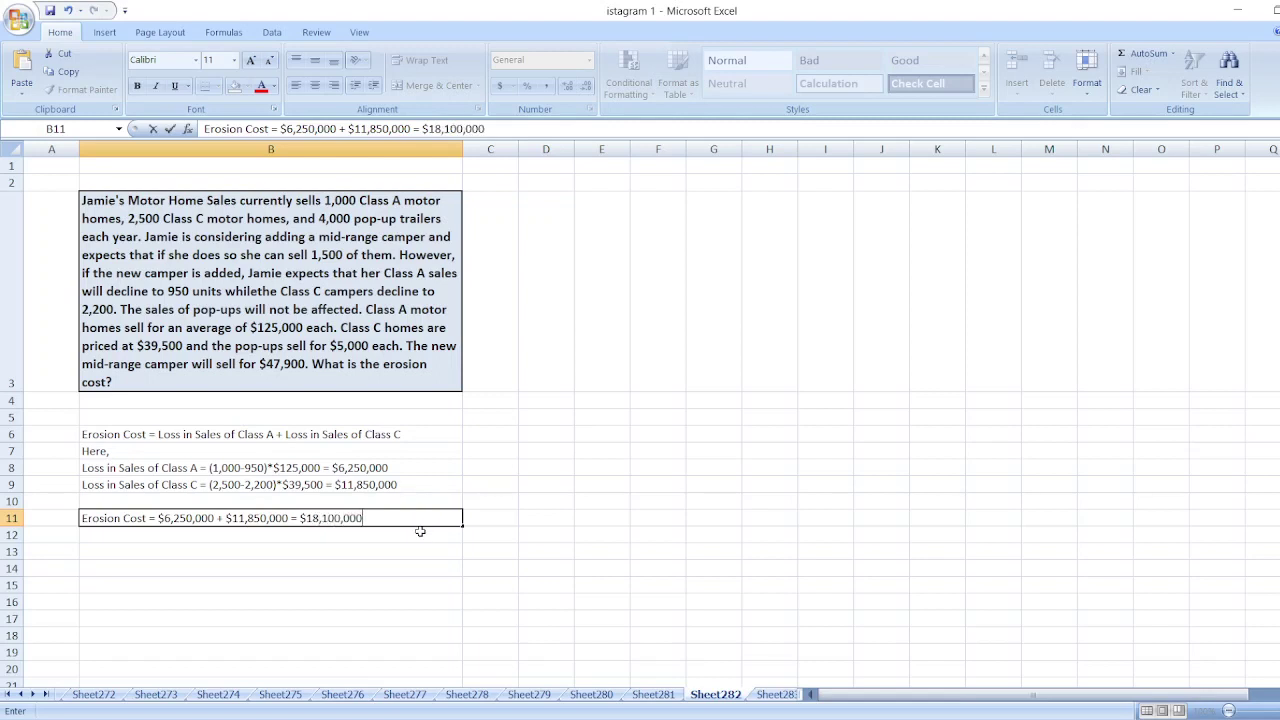
# - Commit the $18,100,000 total in B11, then bold it and the B6 definition line
pyautogui.press('Return')
pyautogui.press('Up')
pyautogui.hotkey('ctrl', 'b')
pyautogui.press('Up')
pyautogui.press('Up')
pyautogui.press('Up')
pyautogui.press('Up')
pyautogui.press('Up')
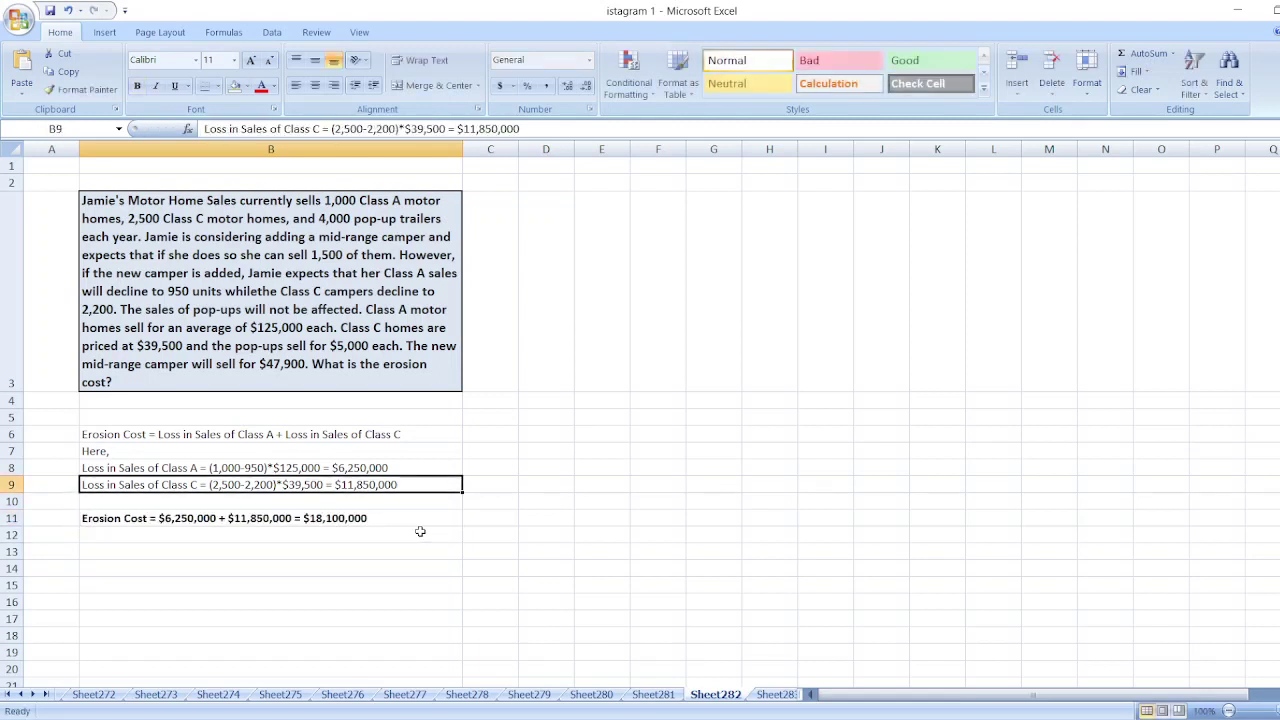
pyautogui.hotkey('ctrl', 'b')
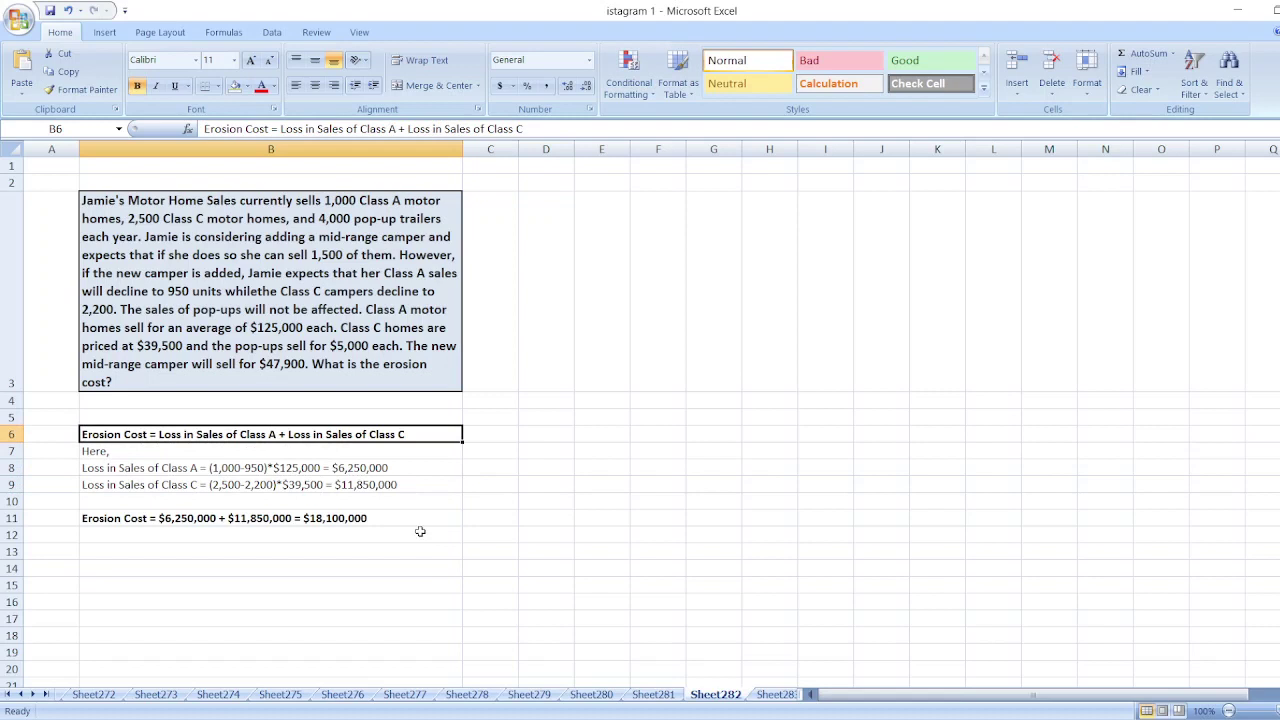